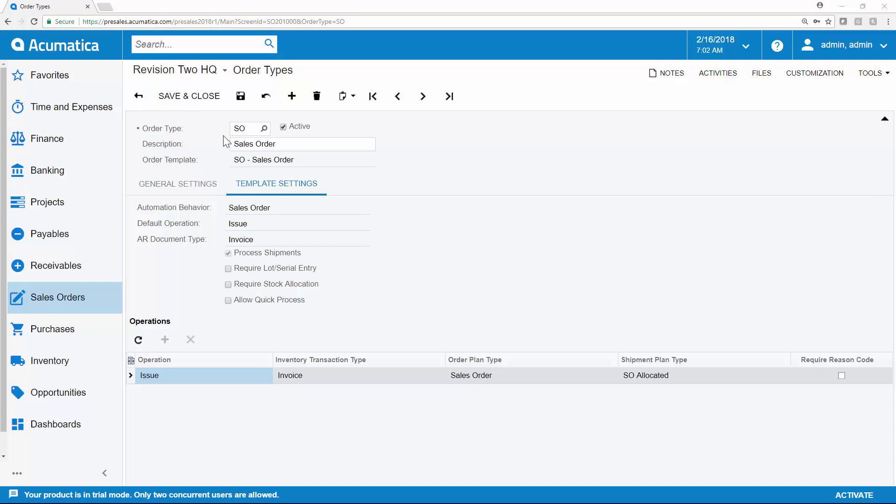
Allow quick processing for SO orders, with Print Pick List and Confirm Shipment as defaults.
left_click(229, 301)
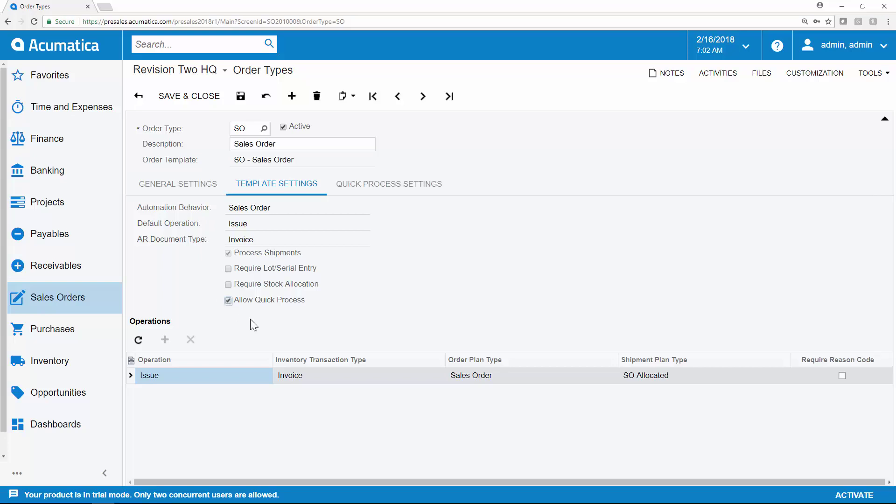
left_click(399, 187)
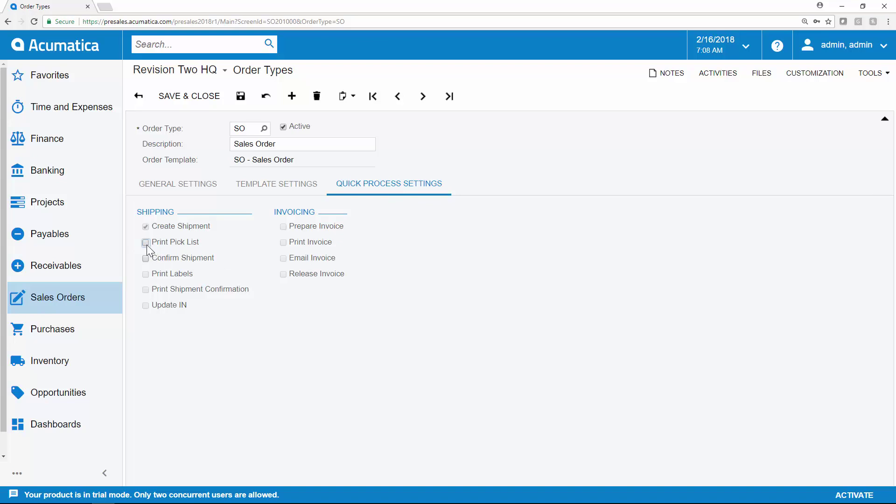
left_click(144, 258)
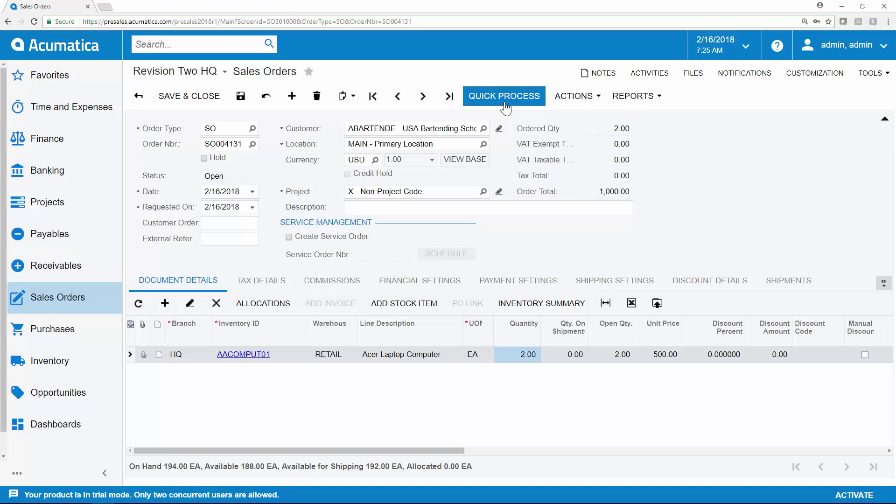
Quick-process SO004131 from the RETAIL warehouse with Update IN checked.
left_click(505, 98)
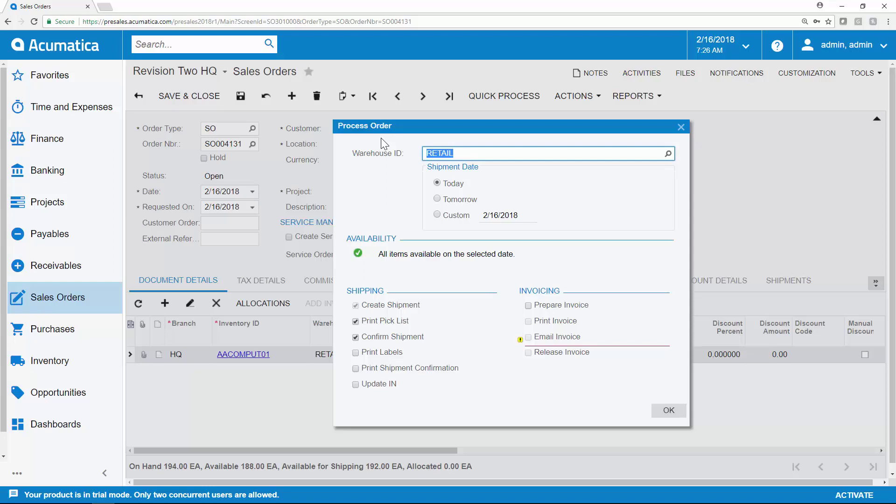
left_click(356, 384)
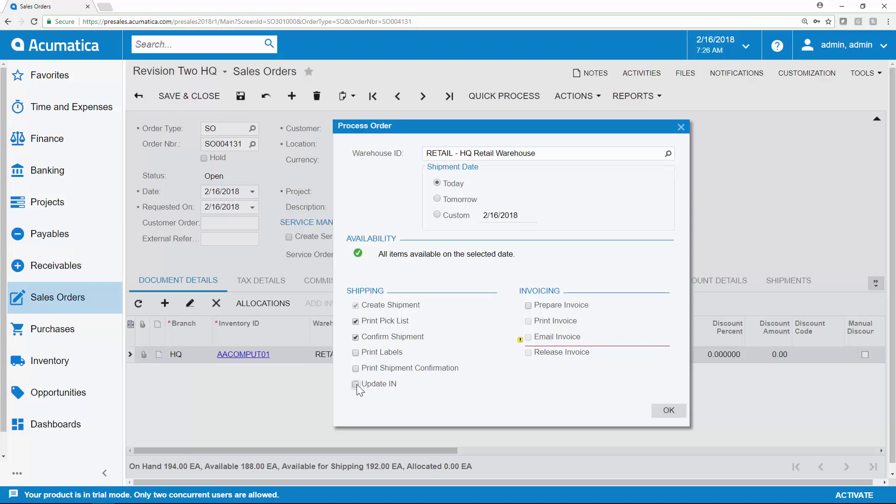
left_click(356, 383)
Run quick processing, review shipment 001615 in a new tab, and return to the results.
left_click(669, 410)
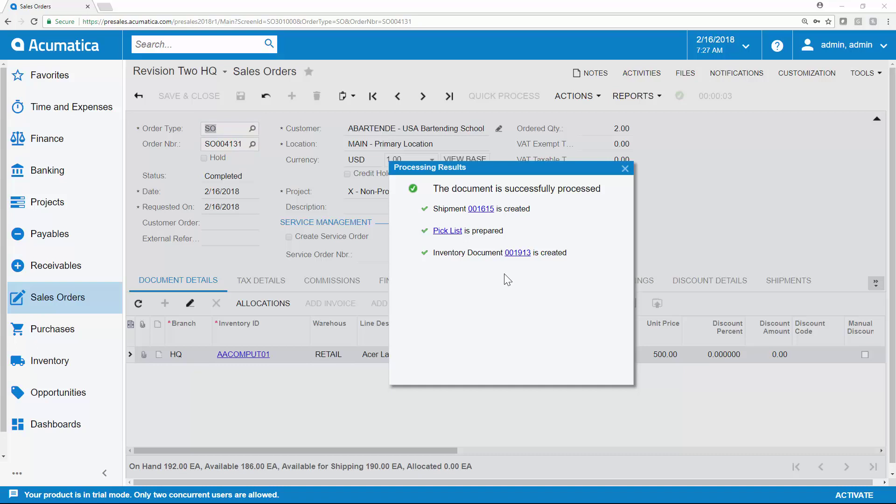
left_click(481, 208)
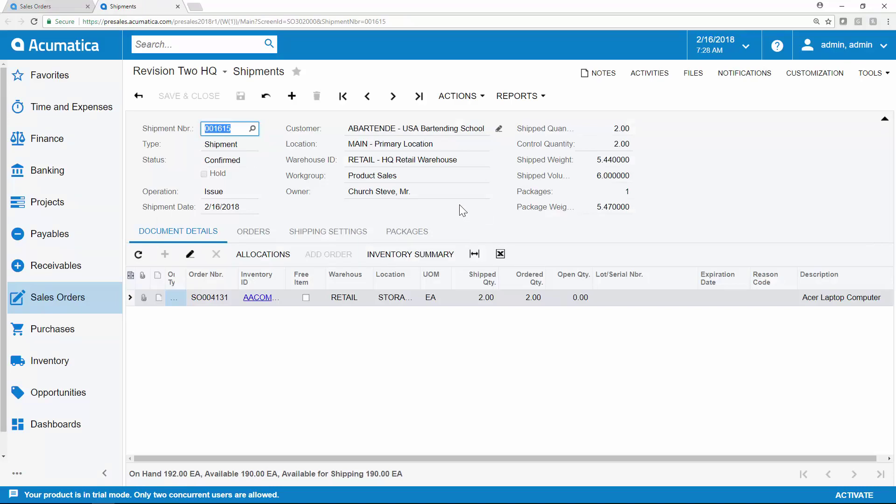
left_click(43, 6)
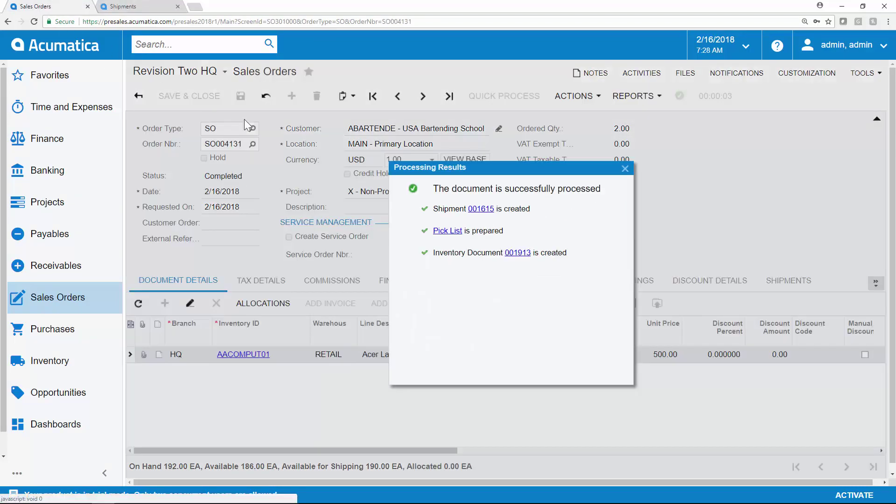
Open the pick list for shipment 001615, showing 2 Acer laptops from STORAGE, in a new tab.
left_click(447, 231)
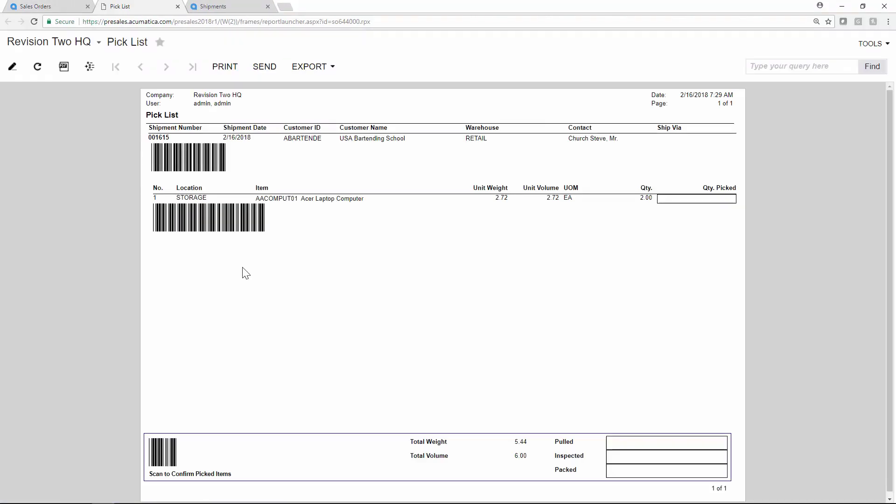